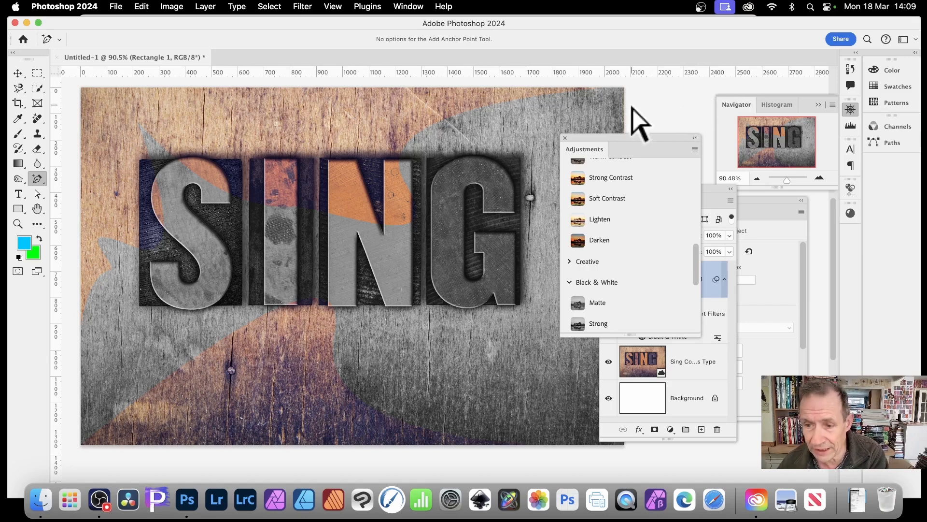
Delete the Rectangle 1 layer and define the SING letterpress image as a pattern named Pattern 225
{"action": "left_click", "coordinate": [716, 192]}
{"action": "key", "text": "Delete"}
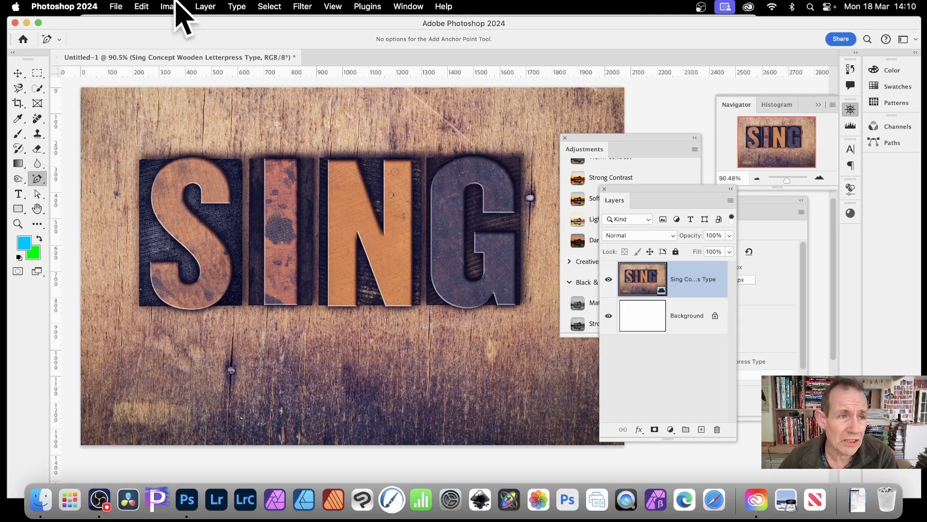
{"action": "left_click", "coordinate": [141, 7]}
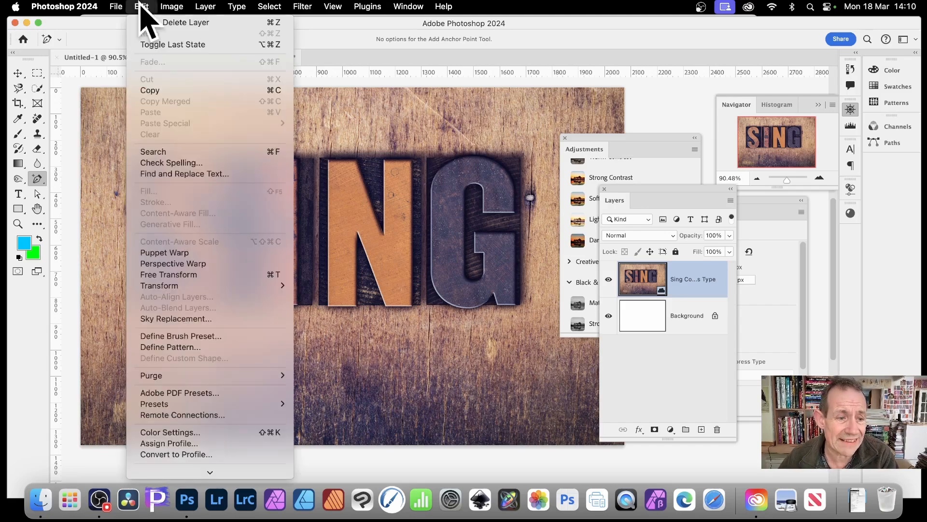
{"action": "left_click", "coordinate": [189, 348]}
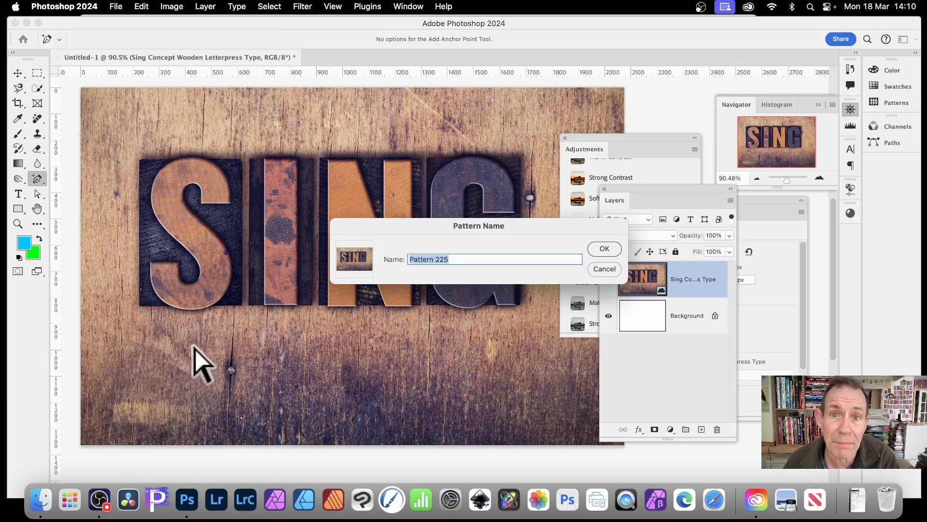
{"action": "left_click", "coordinate": [604, 248]}
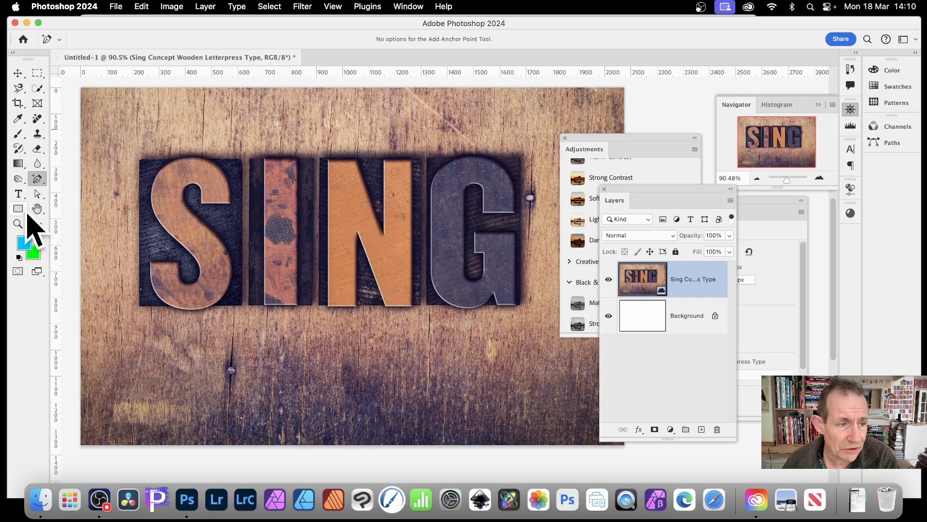
Draw a rectangle in Shape mode covering the whole canvas, about 2082 by 1364 px
{"action": "left_click_drag", "start_coordinate": [20, 209], "coordinate": [85, 211]}
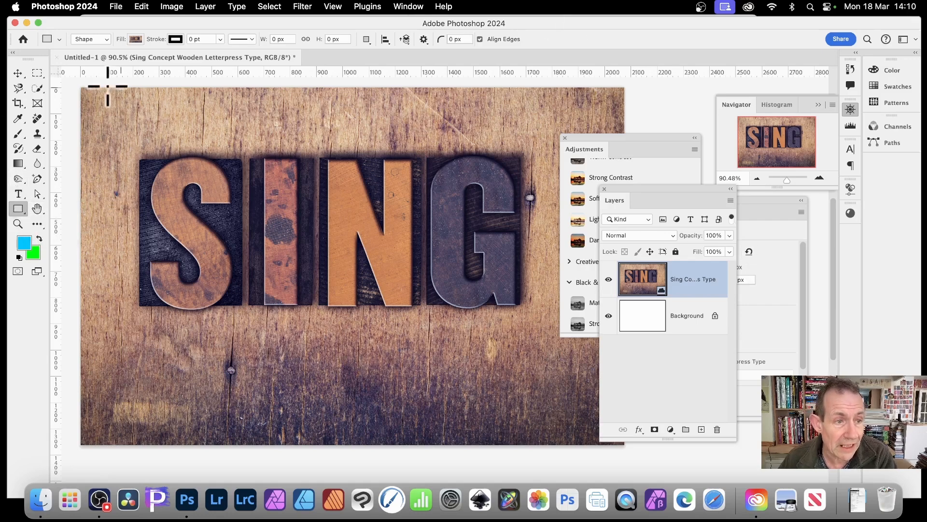
{"action": "left_click", "coordinate": [87, 39]}
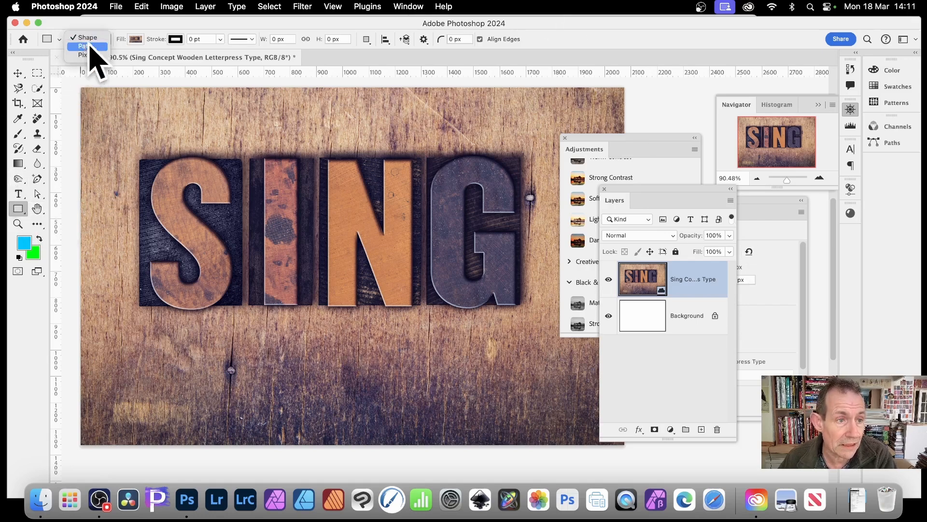
{"action": "left_click", "coordinate": [87, 38]}
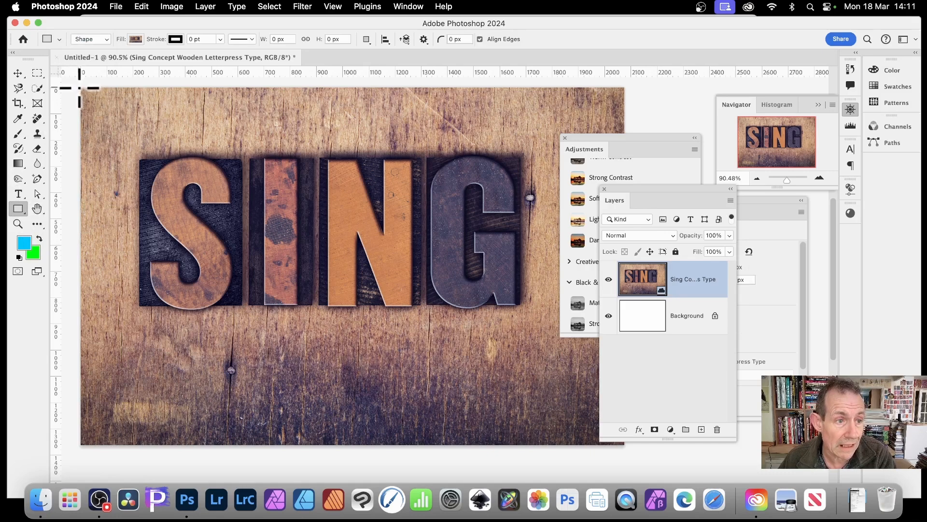
{"action": "mouse_move", "coordinate": [80, 88]}
{"action": "left_mouse_down"}
{"action": "mouse_move", "coordinate": [277, 242]}
{"action": "mouse_move", "coordinate": [569, 378]}
{"action": "mouse_move", "coordinate": [626, 445]}
{"action": "left_mouse_up"}
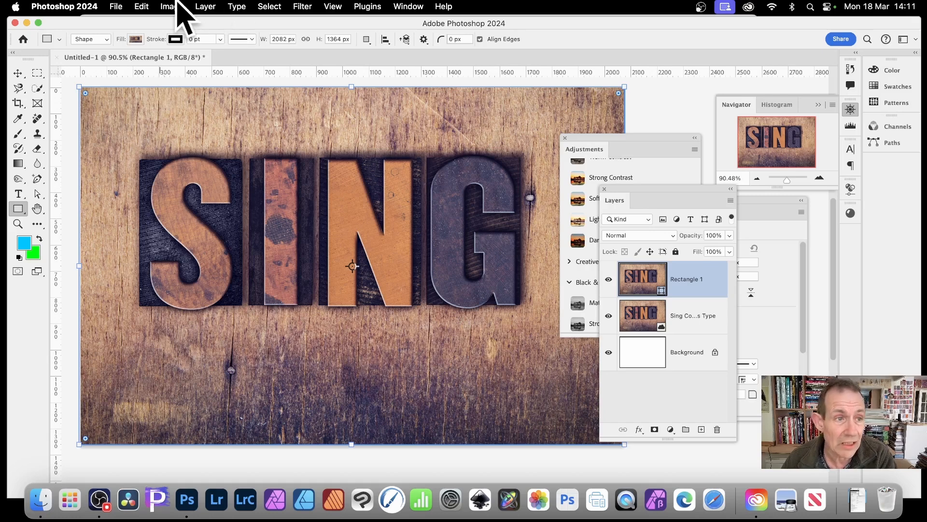
Fill the rectangle with the newly defined SING pattern, the last one in the pattern list
{"action": "left_click", "coordinate": [136, 40]}
{"action": "left_click", "coordinate": [88, 64]}
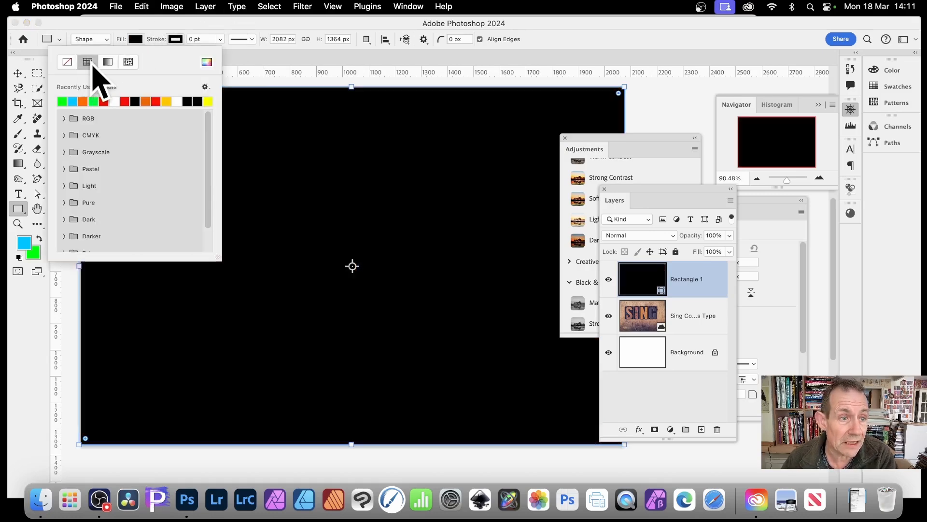
{"action": "left_click", "coordinate": [108, 63]}
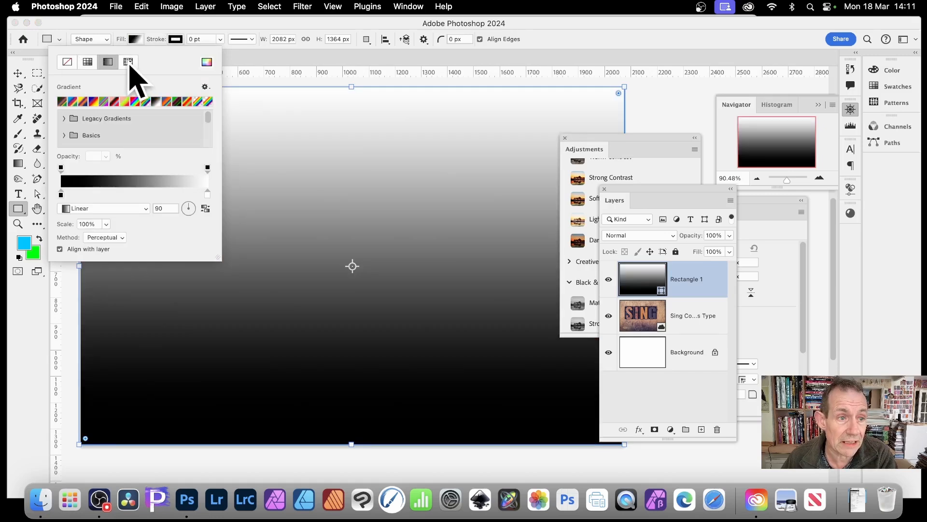
{"action": "left_click", "coordinate": [128, 62]}
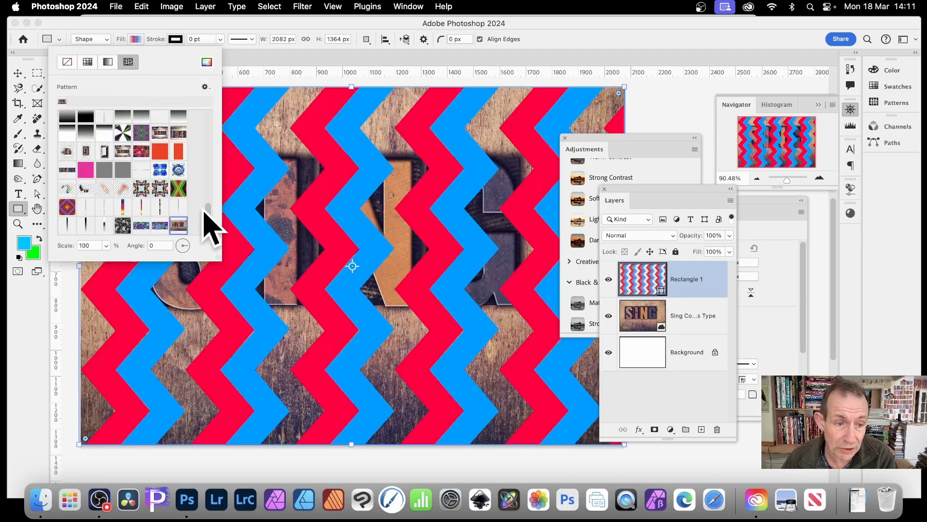
{"action": "scroll", "coordinate": [208, 222], "scroll_direction": "down", "scroll_amount": 1}
{"action": "left_click", "coordinate": [67, 225]}
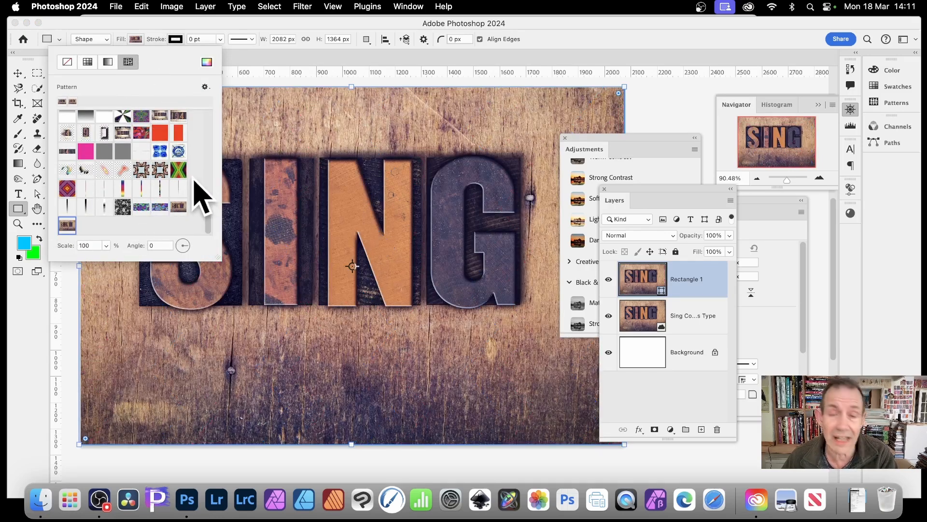
{"action": "left_click", "coordinate": [606, 42]}
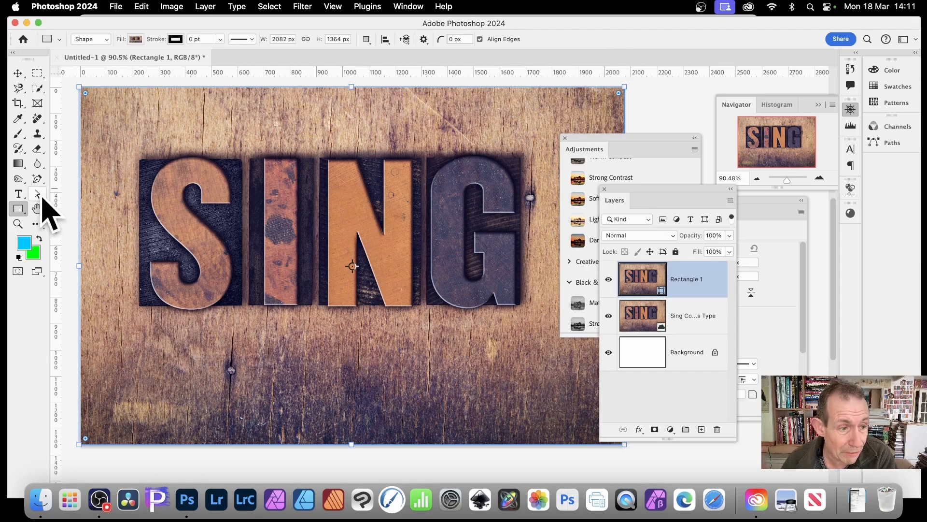
Use the Direct Selection tool to move the rectangle's two upper corner points inward and down
{"action": "left_click_drag", "start_coordinate": [43, 197], "coordinate": [104, 204]}
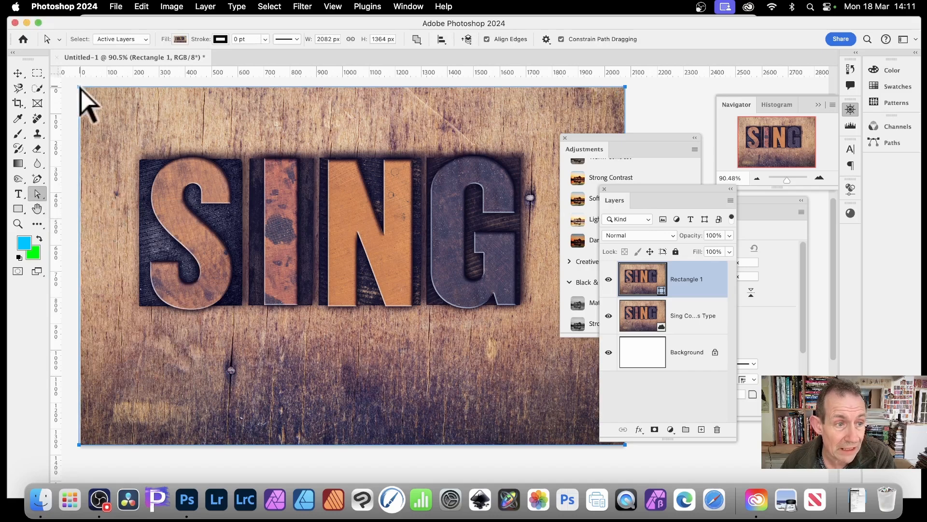
{"action": "left_click_drag", "start_coordinate": [80, 88], "coordinate": [174, 140]}
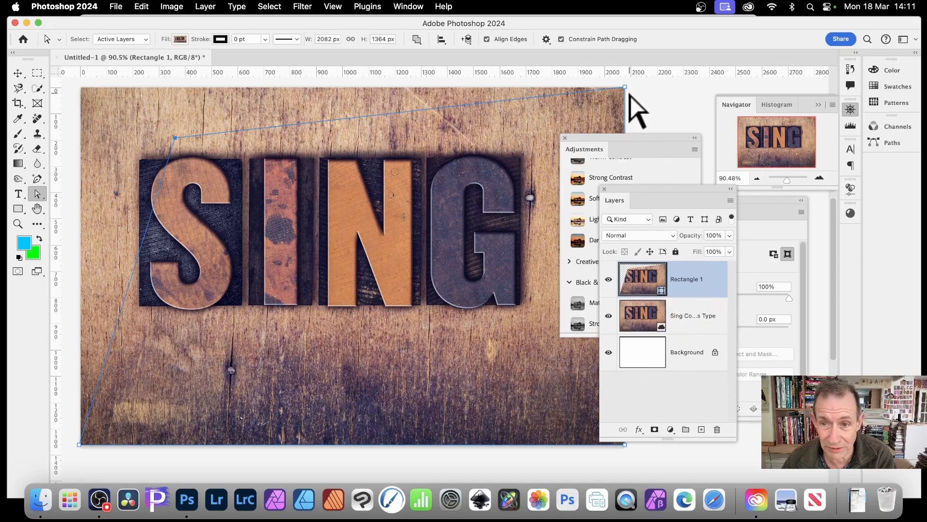
{"action": "left_click_drag", "start_coordinate": [625, 87], "coordinate": [559, 111]}
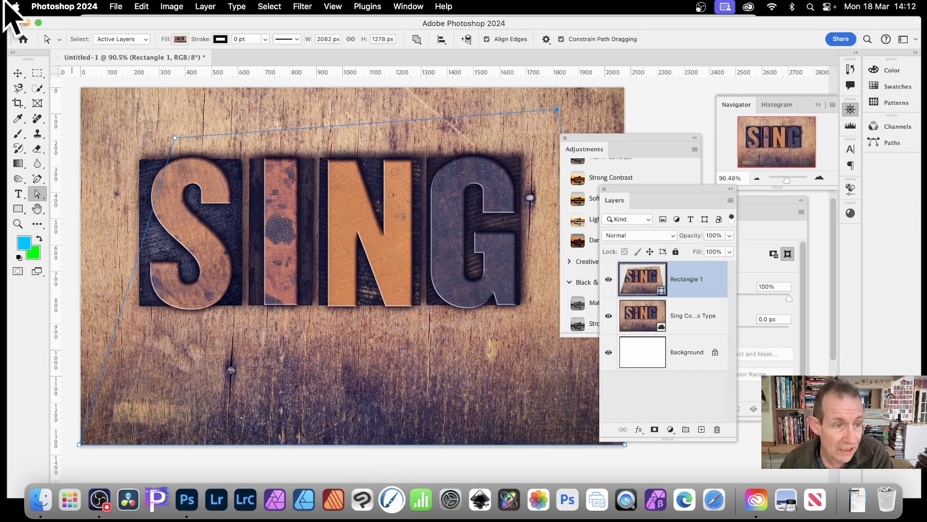
Add an anchor point midway along the shape's upper and lower edges and pull both inward into curves
{"action": "left_click_drag", "start_coordinate": [37, 178], "coordinate": [103, 227]}
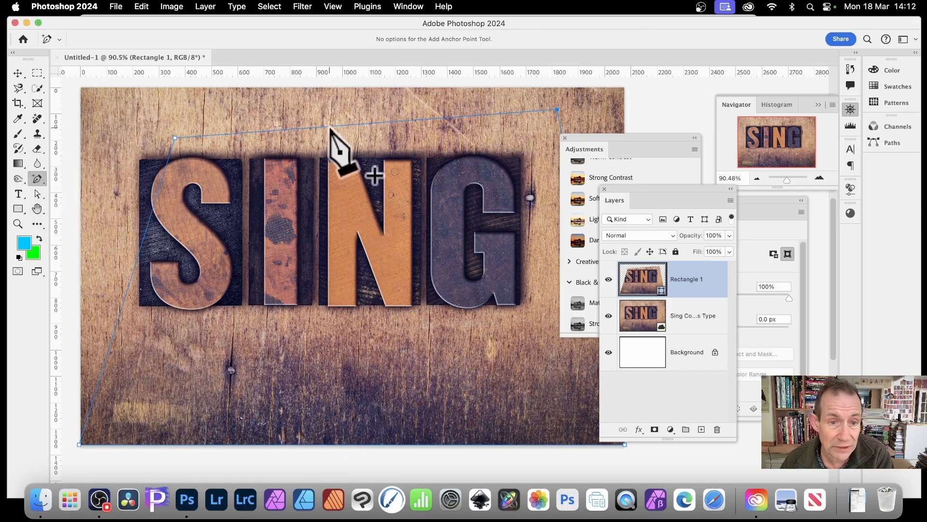
{"action": "left_click_drag", "start_coordinate": [332, 129], "coordinate": [340, 188]}
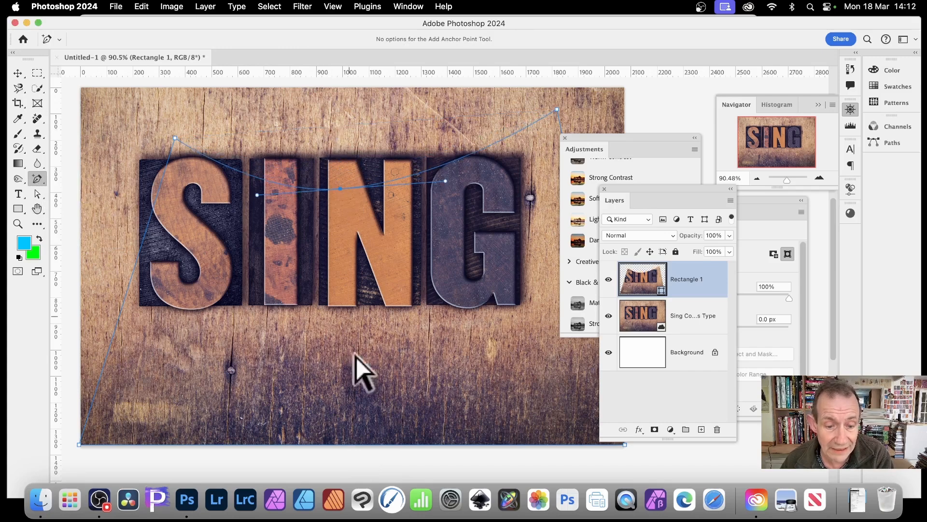
{"action": "left_click", "coordinate": [375, 443]}
{"action": "left_click_drag", "start_coordinate": [375, 444], "coordinate": [362, 281]}
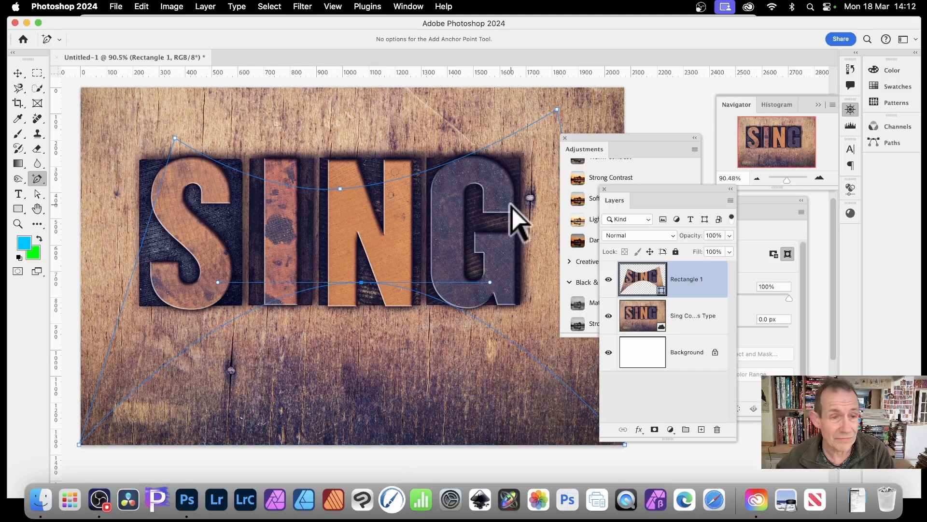
Convert the Rectangle 1 shape layer to a smart object
{"action": "left_click", "coordinate": [204, 6]}
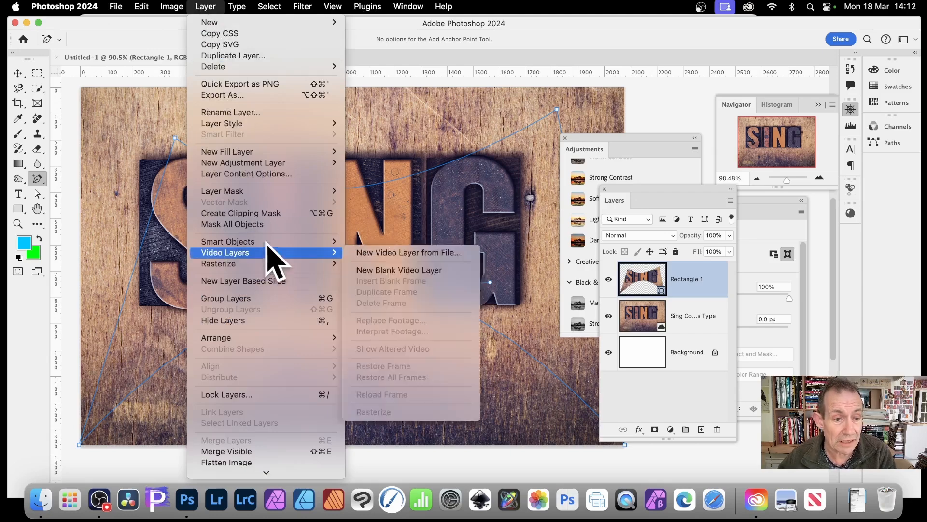
{"action": "mouse_move", "coordinate": [265, 243]}
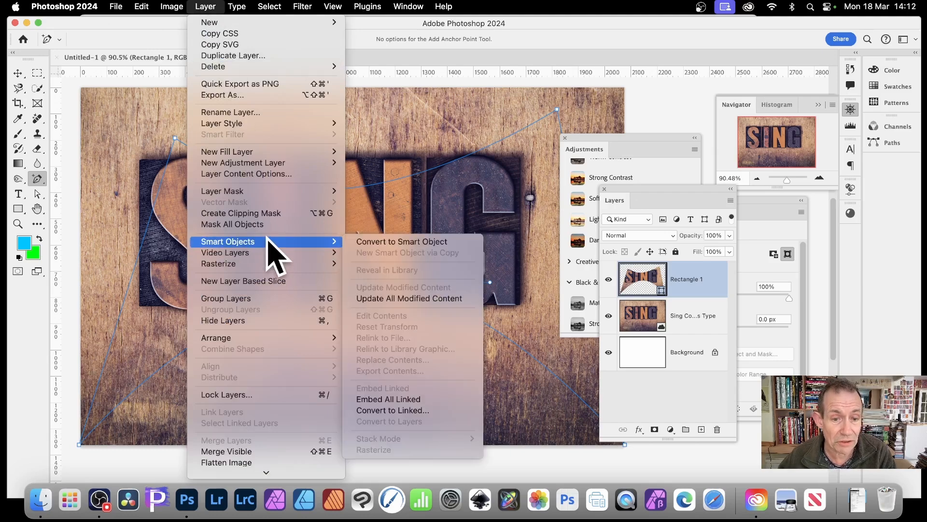
{"action": "left_click", "coordinate": [411, 243]}
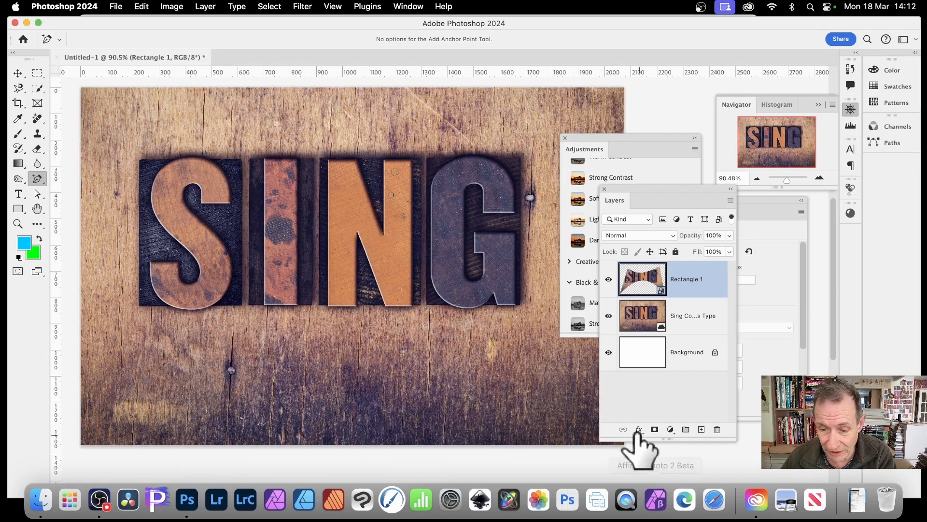
{"action": "left_click", "coordinate": [639, 429]}
{"action": "left_click", "coordinate": [646, 352]}
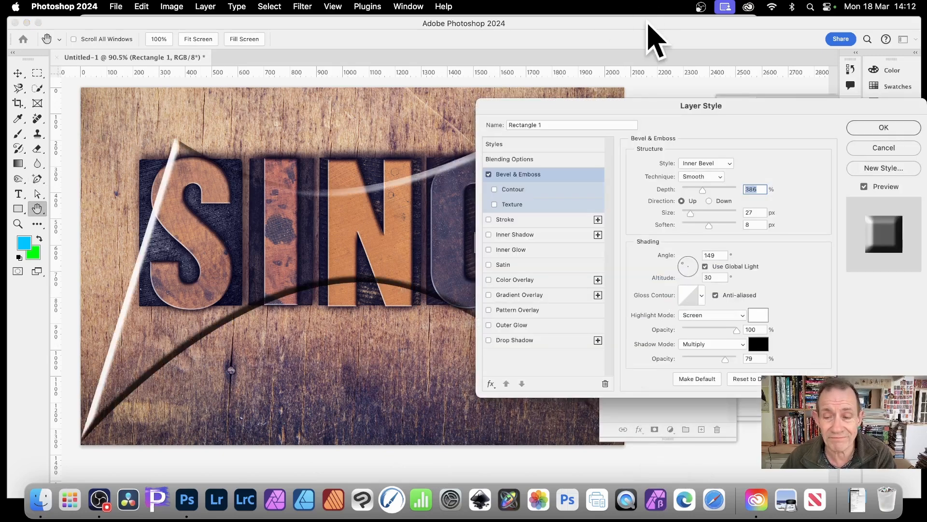
{"action": "left_click", "coordinate": [872, 147]}
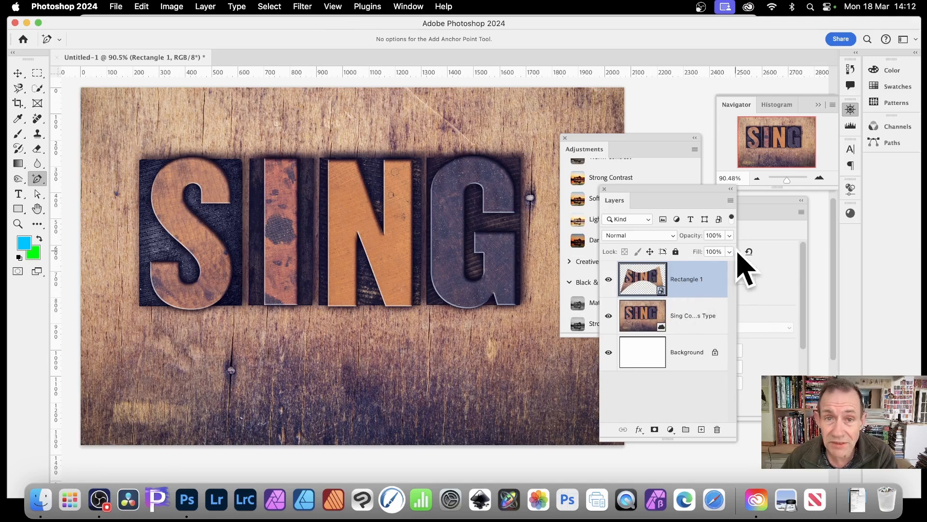
Apply a Black & White adjustment to the Rectangle 1 smart object with Reds set to 83%
{"action": "left_click", "coordinate": [175, 5]}
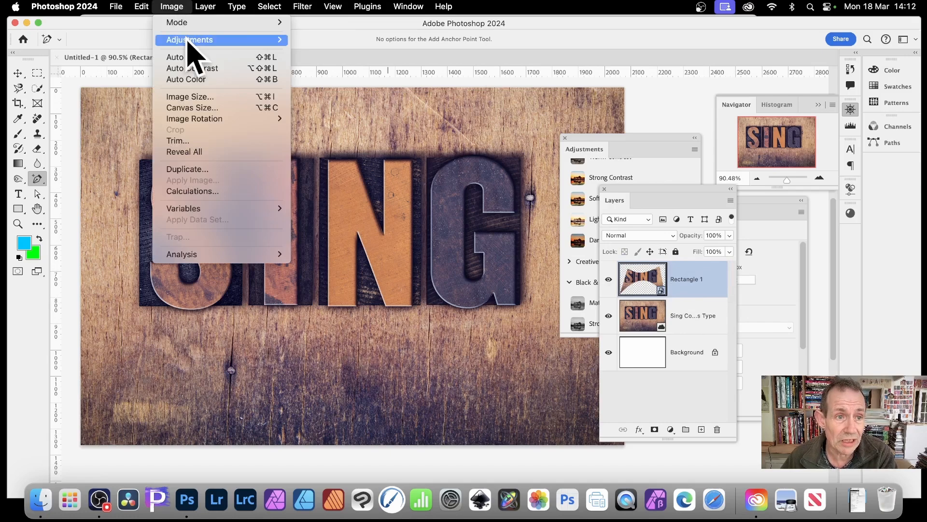
{"action": "mouse_move", "coordinate": [189, 43]}
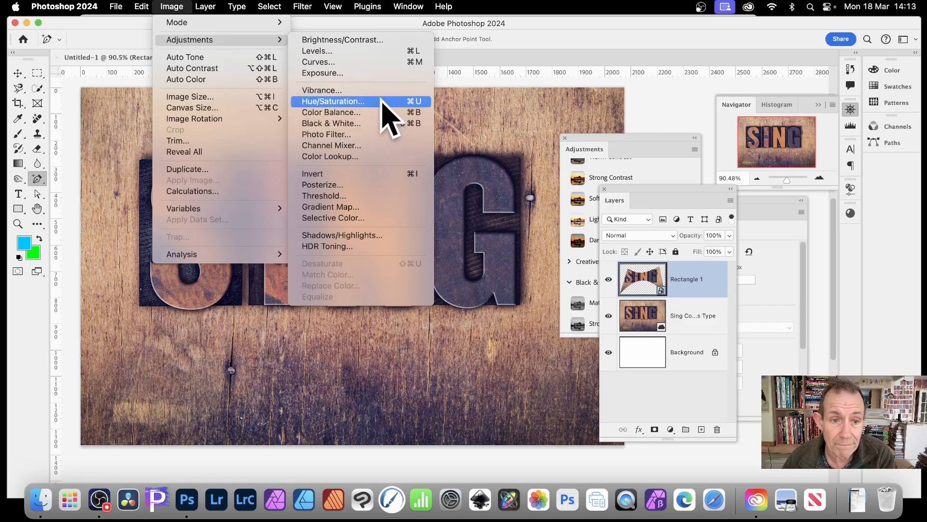
{"action": "left_click", "coordinate": [376, 124]}
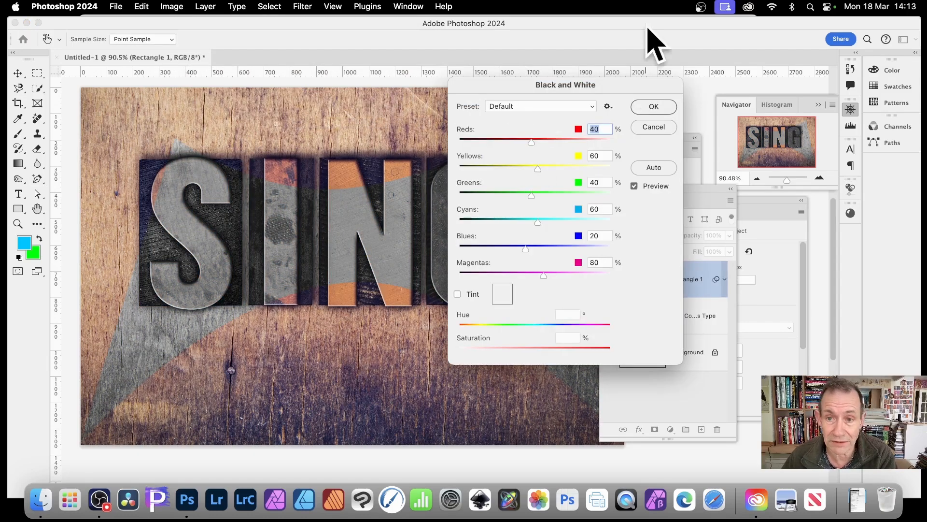
{"action": "left_click_drag", "start_coordinate": [532, 142], "coordinate": [545, 142]}
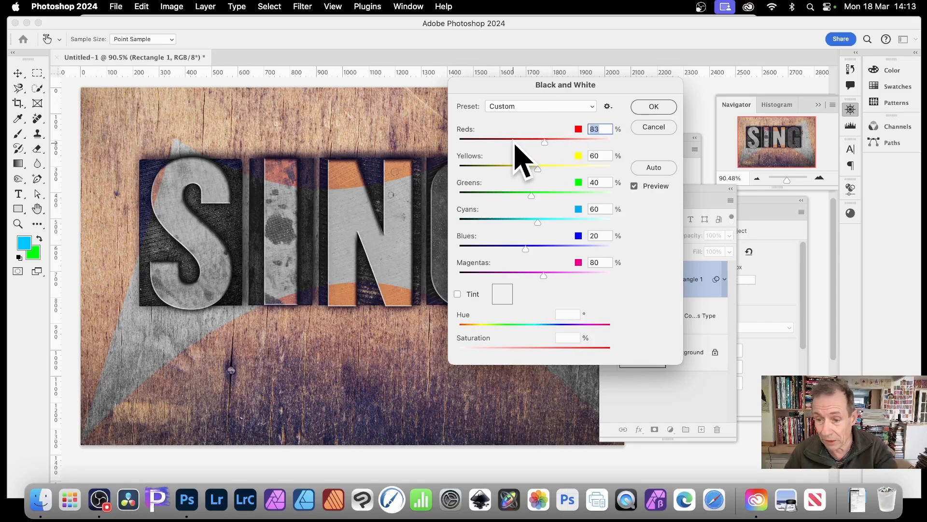
{"action": "left_click", "coordinate": [652, 107]}
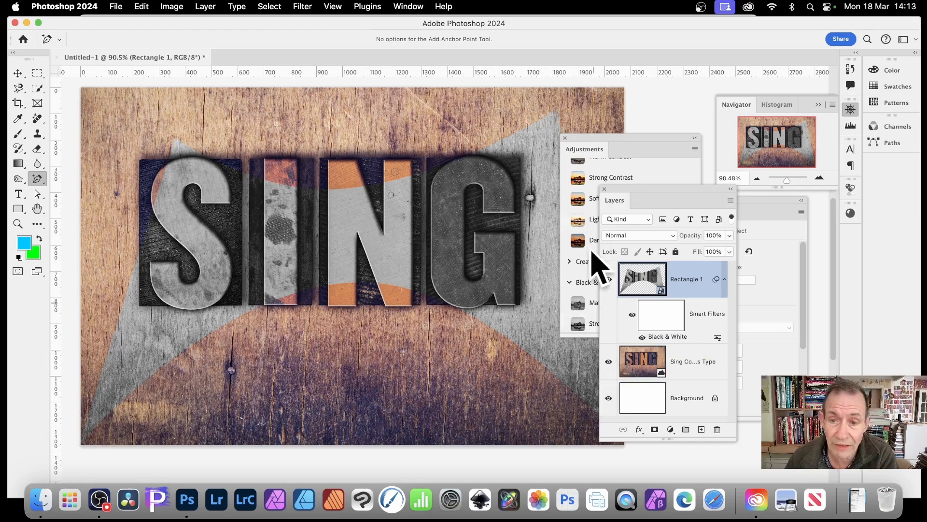
Open the smart object's contents and move the middle anchor points of the shape's upper and lower curves upward
{"action": "double_click", "coordinate": [663, 291]}
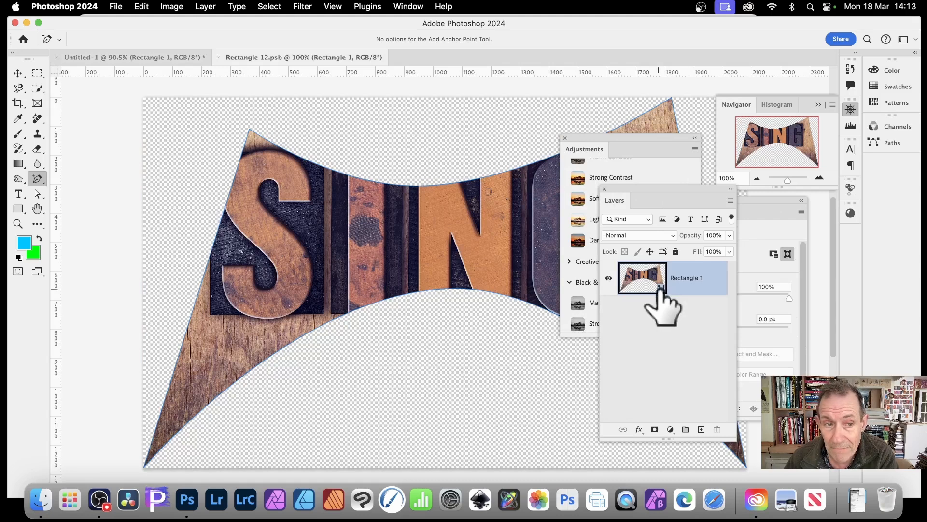
{"action": "left_click", "coordinate": [38, 194]}
{"action": "left_click", "coordinate": [87, 203]}
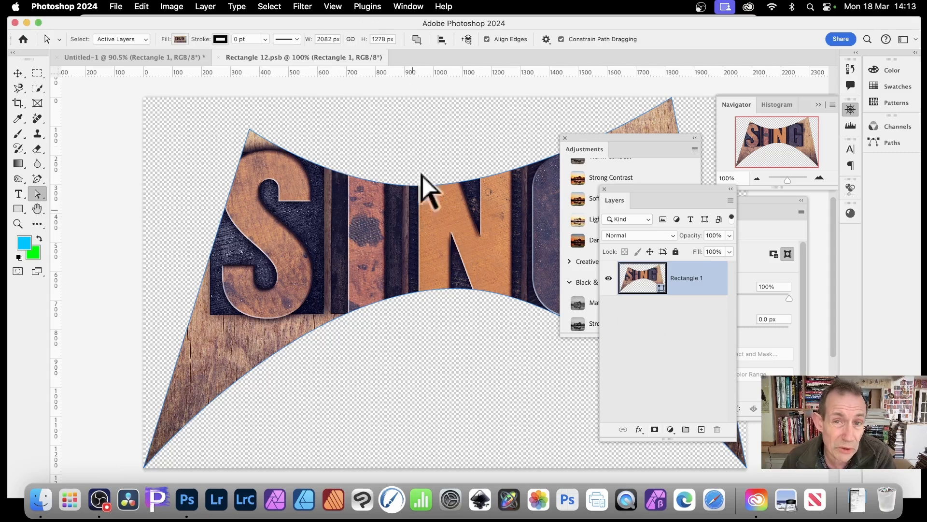
{"action": "left_click_drag", "start_coordinate": [420, 151], "coordinate": [520, 219]}
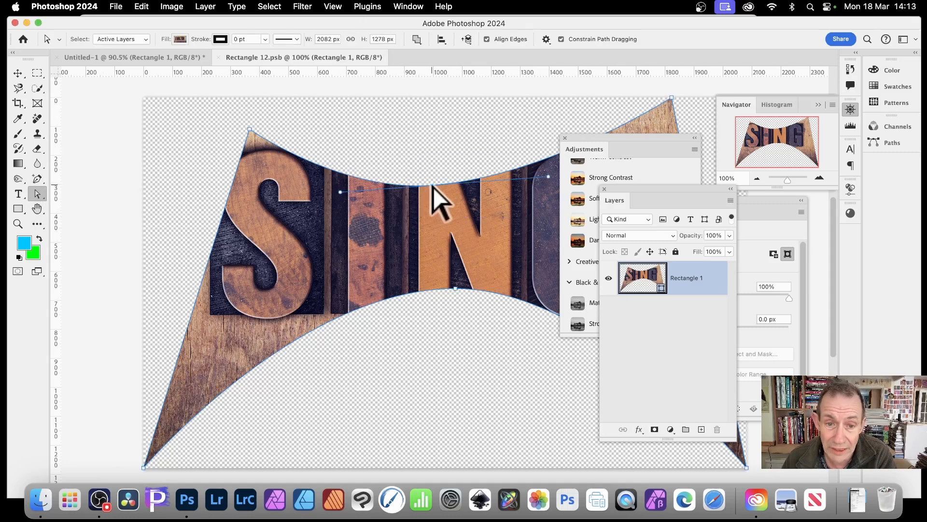
{"action": "left_click_drag", "start_coordinate": [433, 187], "coordinate": [408, 139]}
{"action": "left_click", "coordinate": [196, 211]}
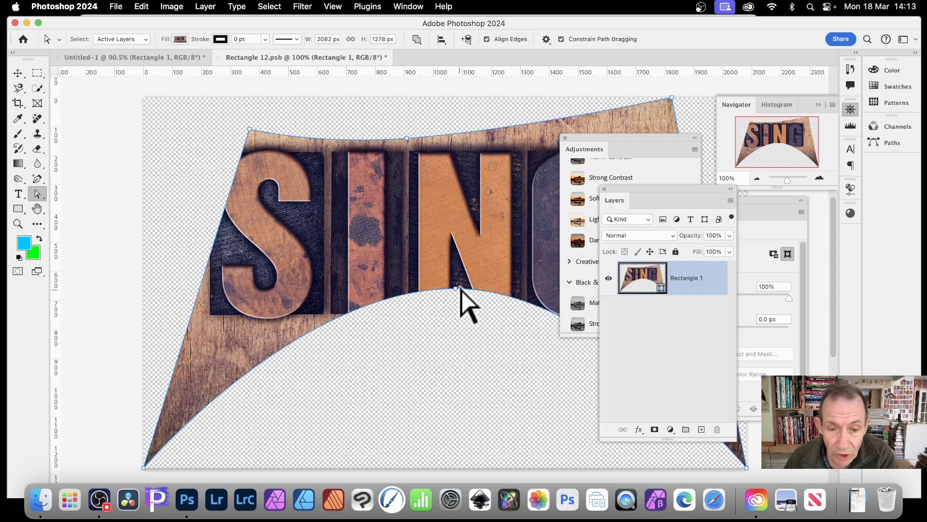
{"action": "left_click_drag", "start_coordinate": [458, 292], "coordinate": [470, 252]}
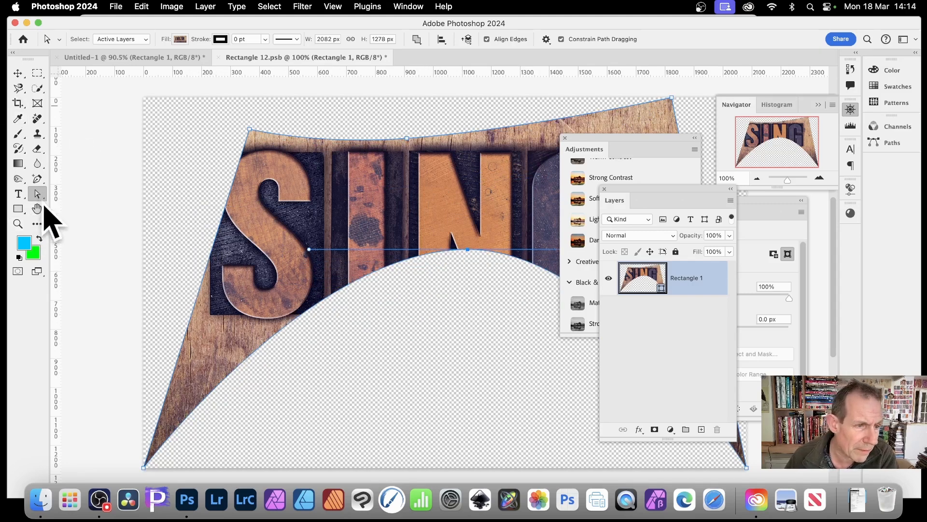
Add anchor points on the shape's lower, upper and left edges and pull each one inward to reshape the outline
{"action": "left_click", "coordinate": [38, 179]}
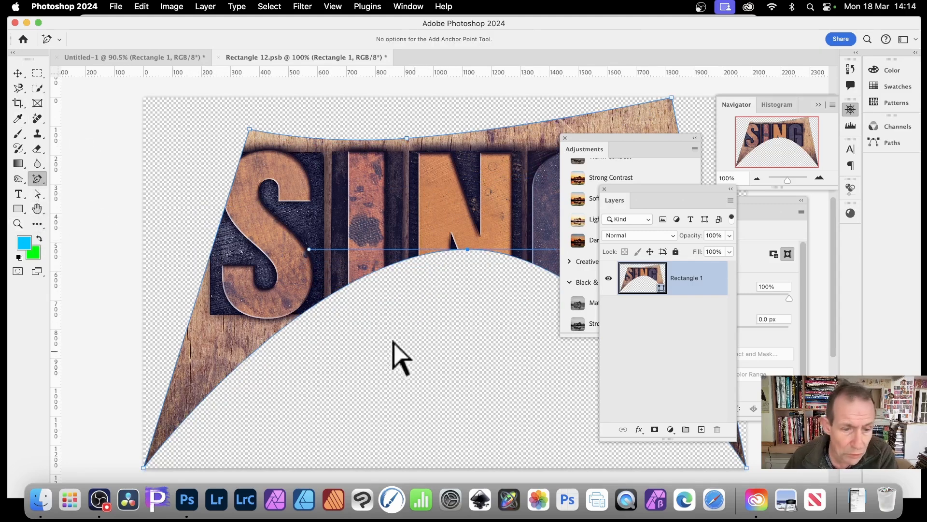
{"action": "left_click", "coordinate": [297, 319]}
{"action": "left_click_drag", "start_coordinate": [299, 321], "coordinate": [427, 403]}
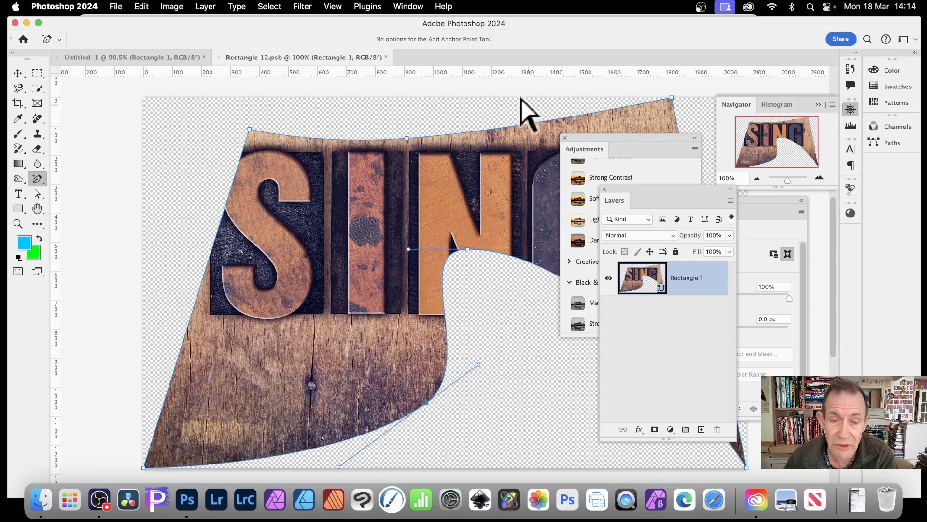
{"action": "left_click", "coordinate": [464, 133]}
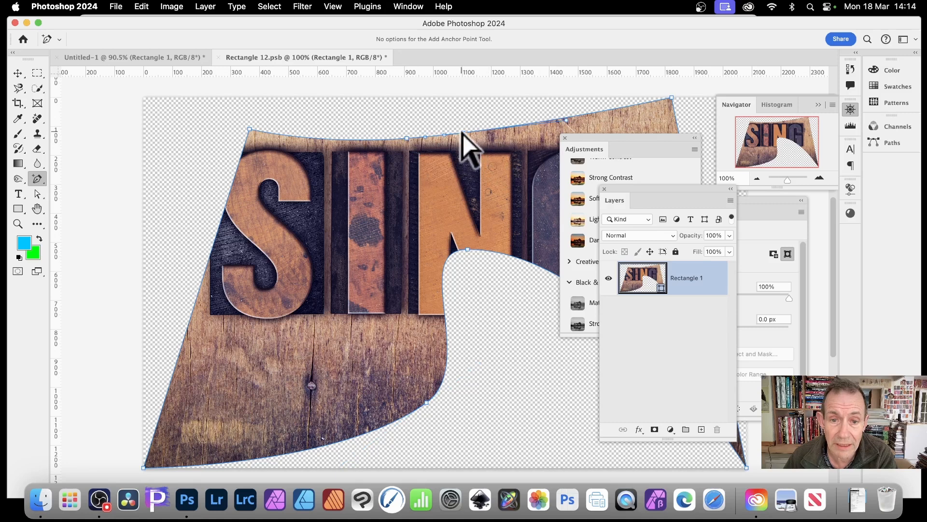
{"action": "left_click_drag", "start_coordinate": [463, 133], "coordinate": [461, 188]}
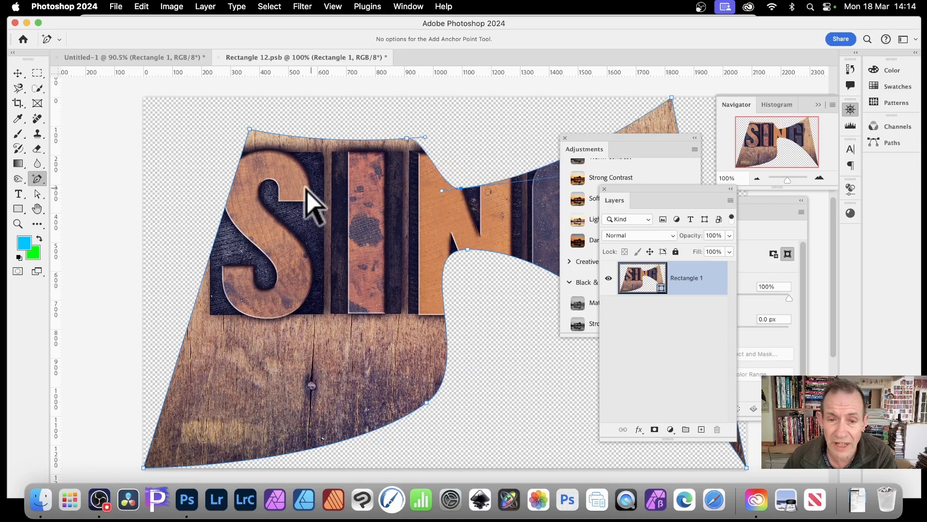
{"action": "left_click", "coordinate": [220, 225], "text": "super"}
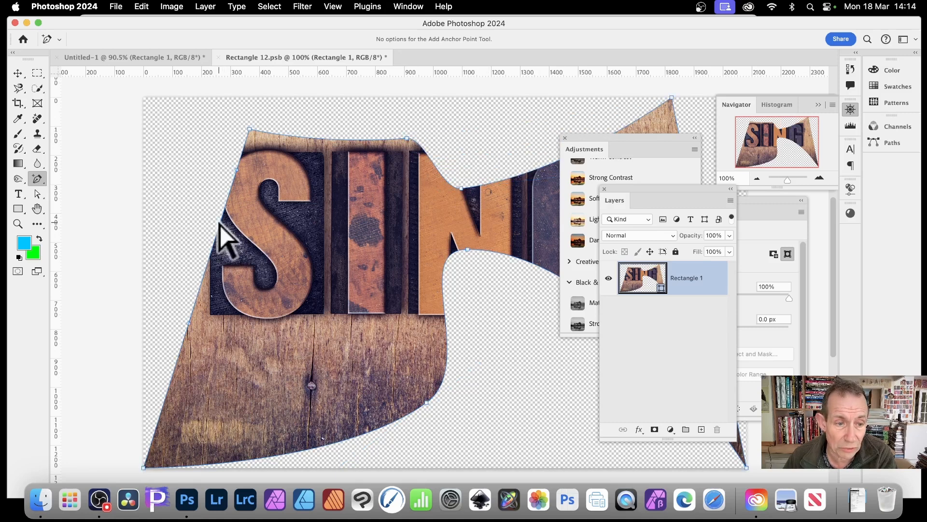
{"action": "left_click_drag", "start_coordinate": [222, 222], "coordinate": [293, 237]}
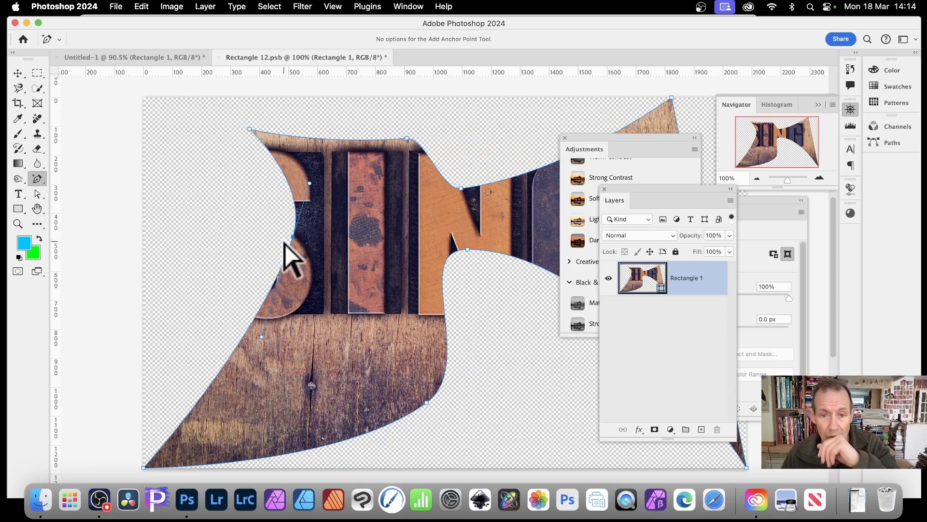
Close the Rectangle 12.psb smart object contents and save the changes back to the Untitled-1 composition
{"action": "left_click_drag", "start_coordinate": [631, 146], "coordinate": [795, 232]}
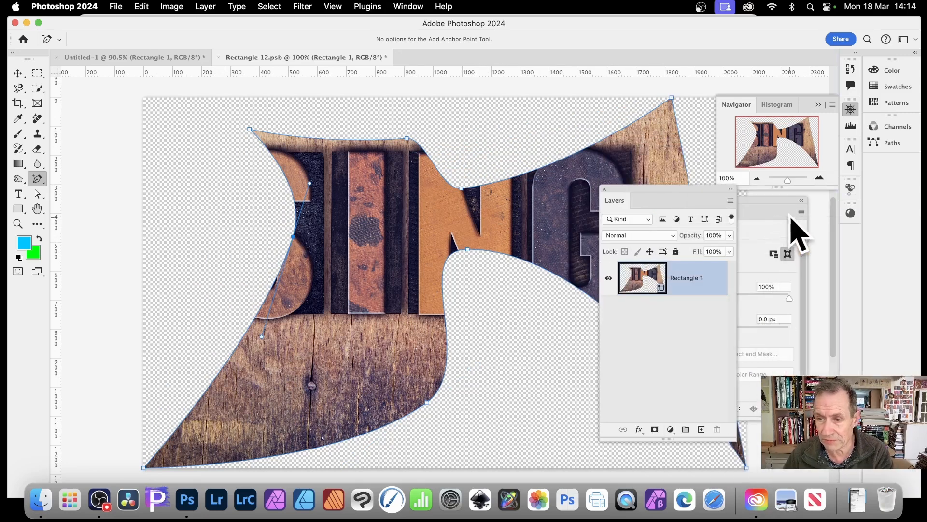
{"action": "left_click_drag", "start_coordinate": [656, 193], "coordinate": [619, 314]}
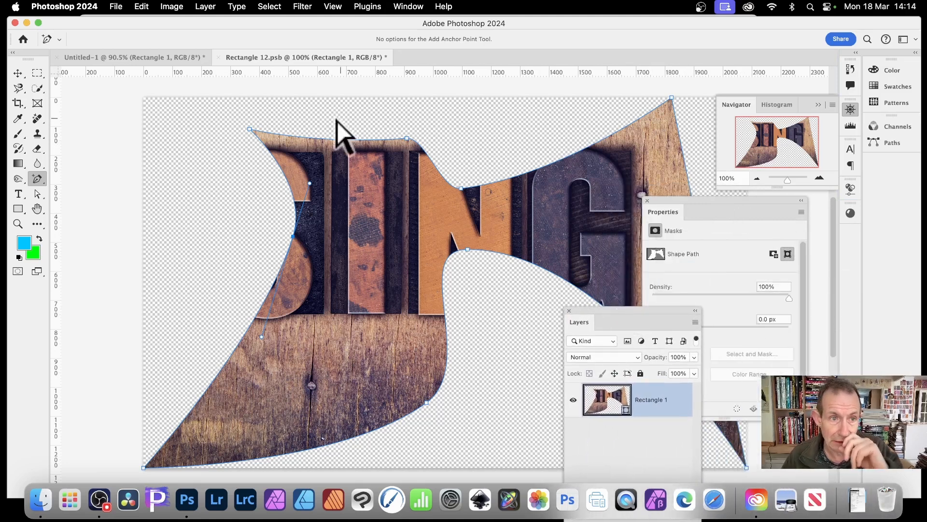
{"action": "left_click", "coordinate": [218, 58]}
{"action": "left_click", "coordinate": [473, 196]}
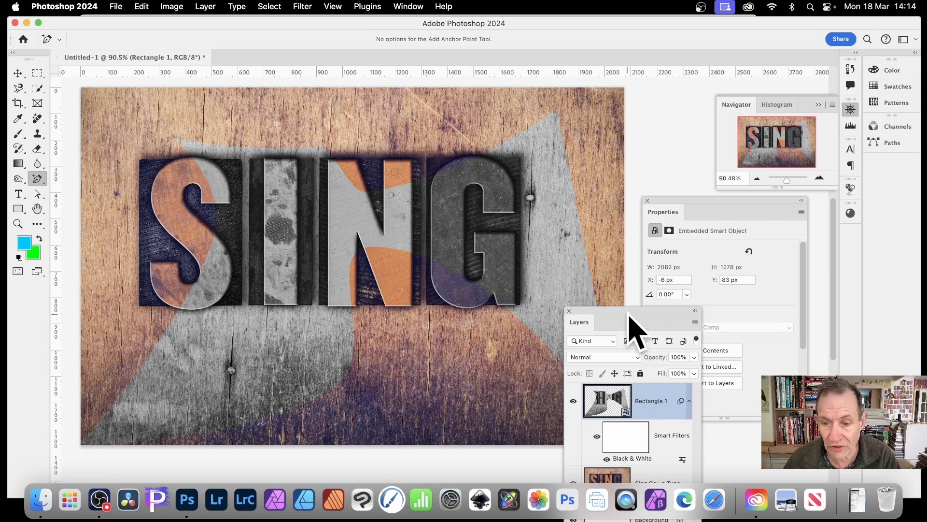
Hide and show the Black & White smart filter on Rectangle 1 to compare its effect
{"action": "left_click_drag", "start_coordinate": [629, 313], "coordinate": [624, 147]}
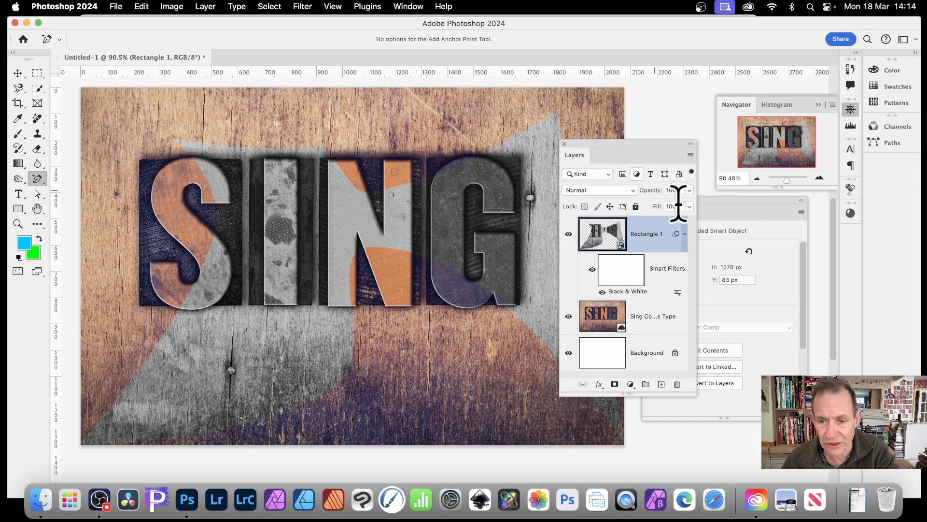
{"action": "left_click", "coordinate": [602, 292]}
{"action": "left_click", "coordinate": [603, 292]}
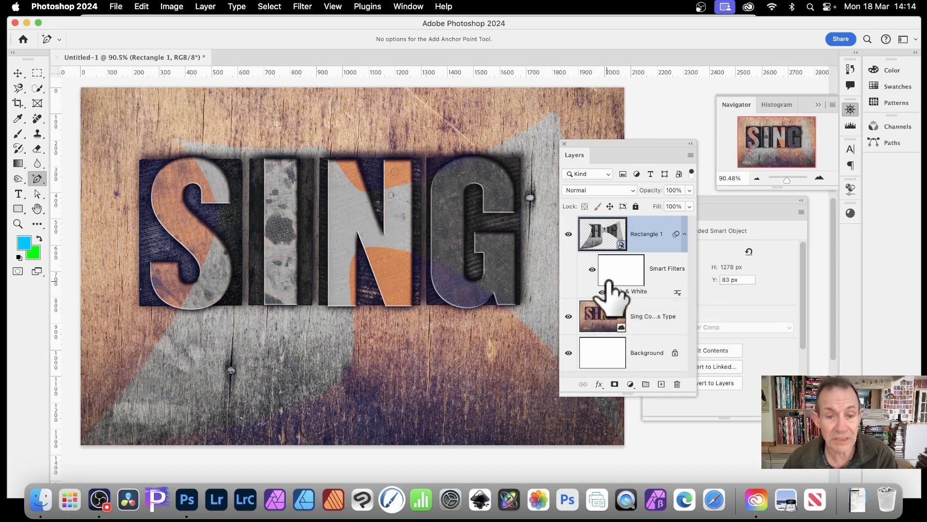